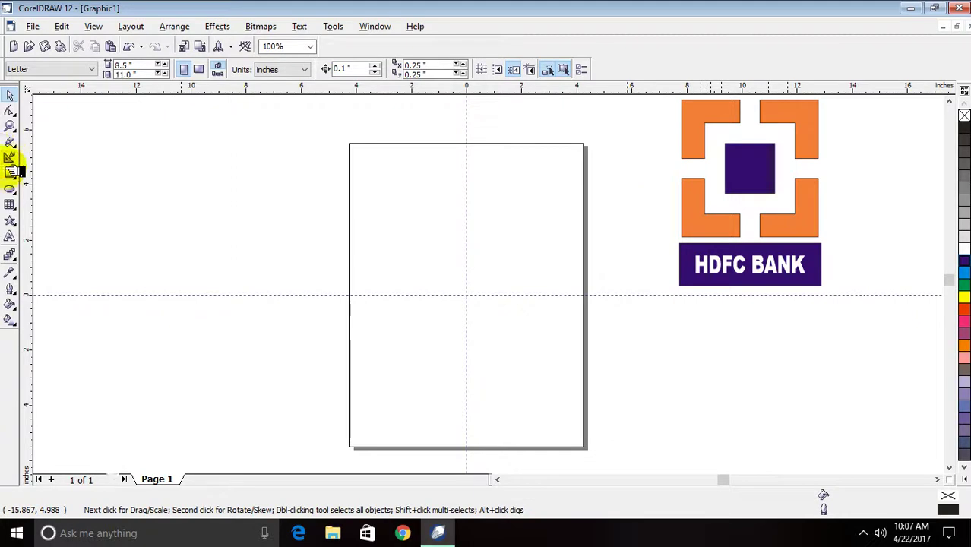
Step: Draw a rectangle about 4.63 by 4.83 inches, centre it on the page and fill it with orange
click(9, 173)
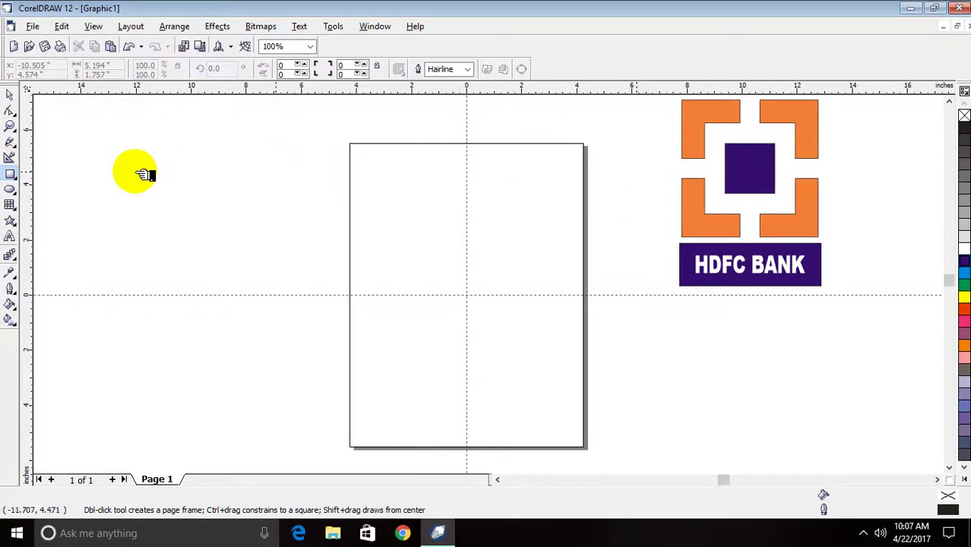
drag(351, 159, 476, 292)
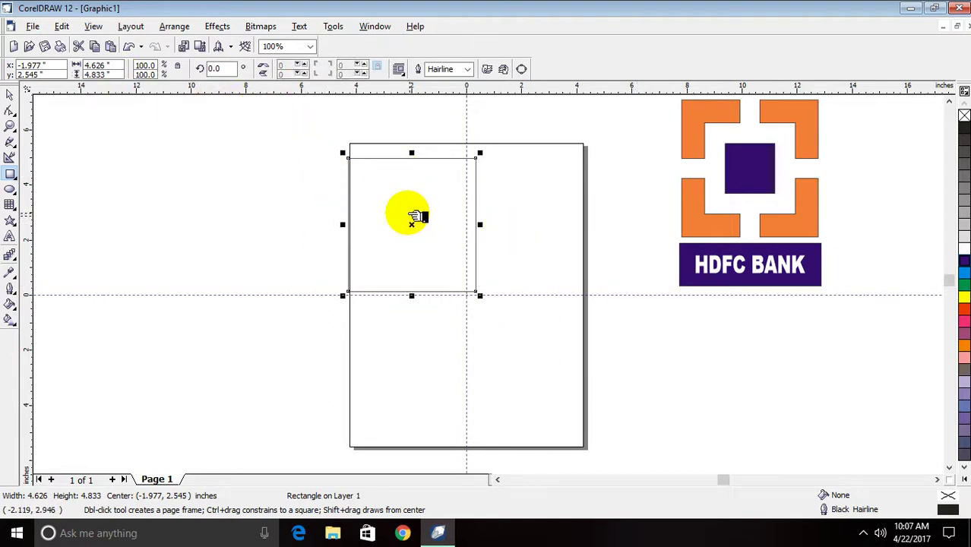
key(p)
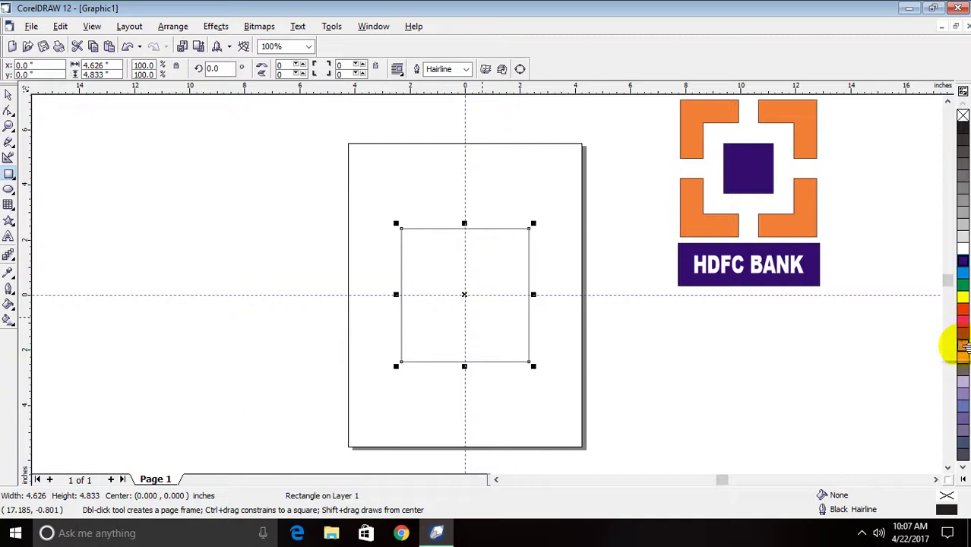
click(963, 347)
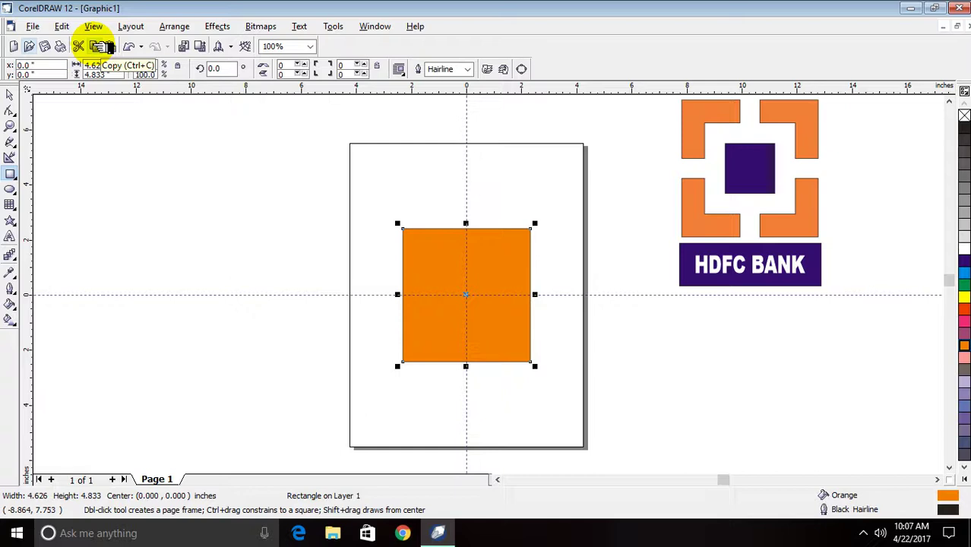
Step: Duplicate the orange rectangle in place, scale the copy about its centre to about 3.02 by 3.15 inches and fill it white
click(98, 47)
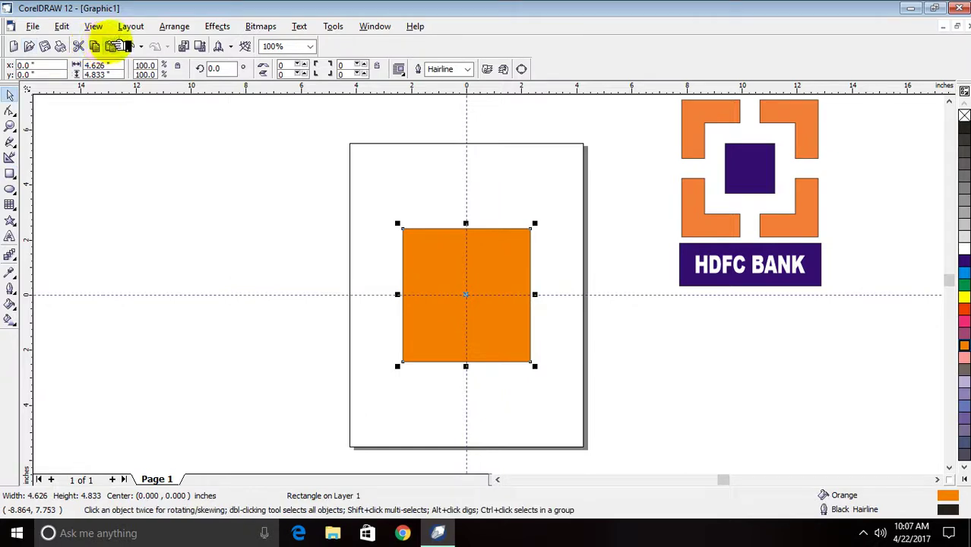
click(114, 46)
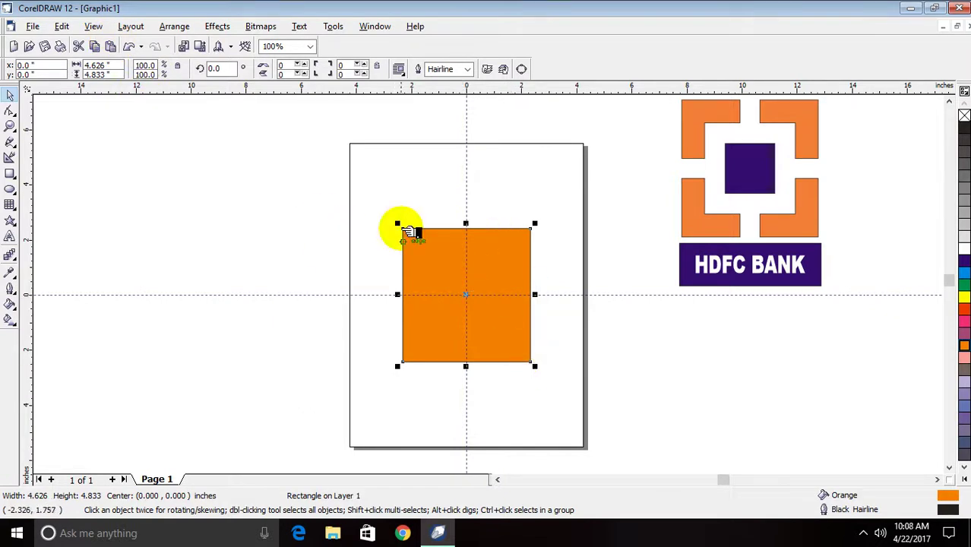
click(533, 354)
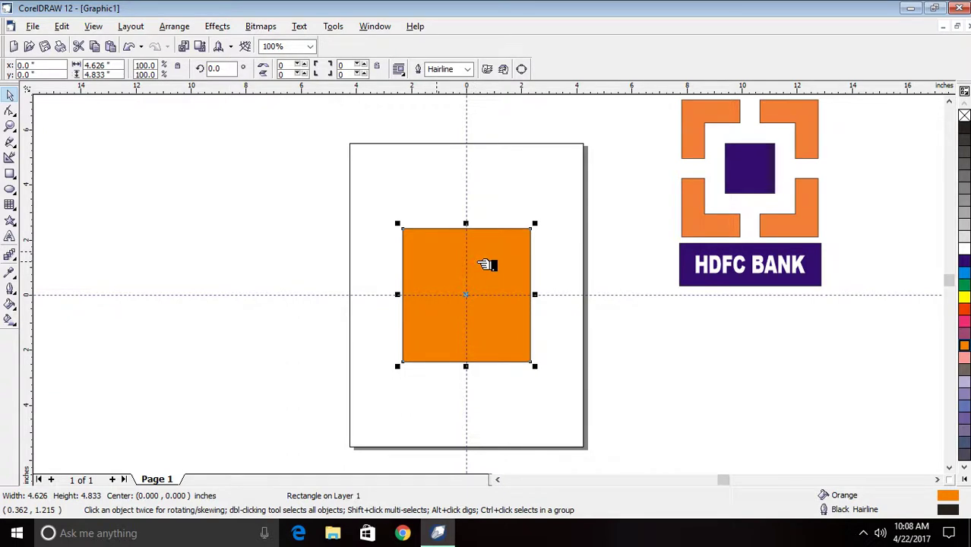
click(546, 383)
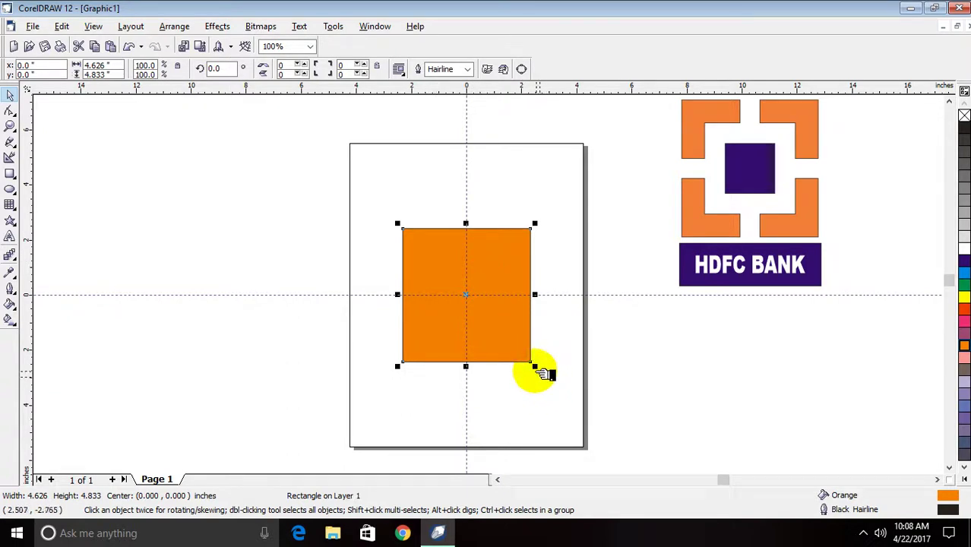
drag(534, 365, 520, 345)
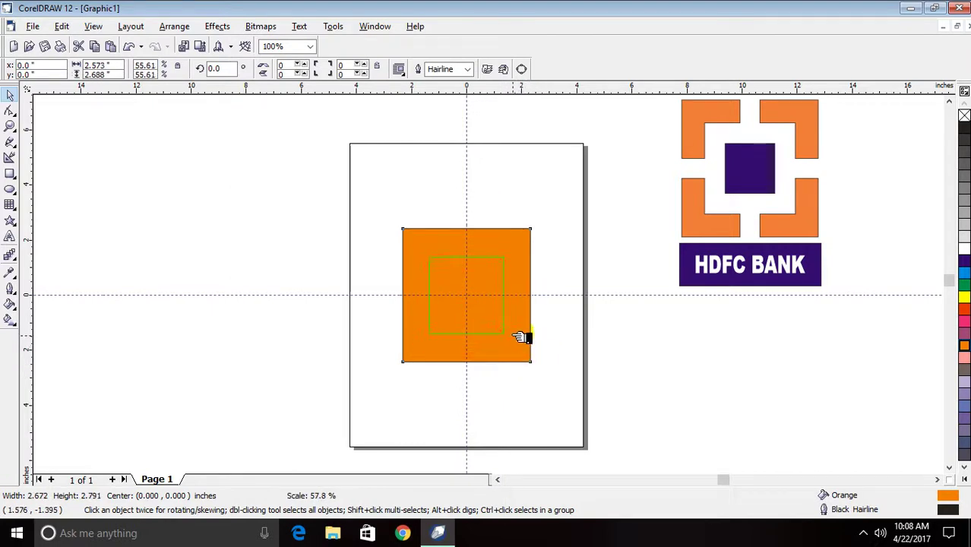
drag(529, 343, 529, 344)
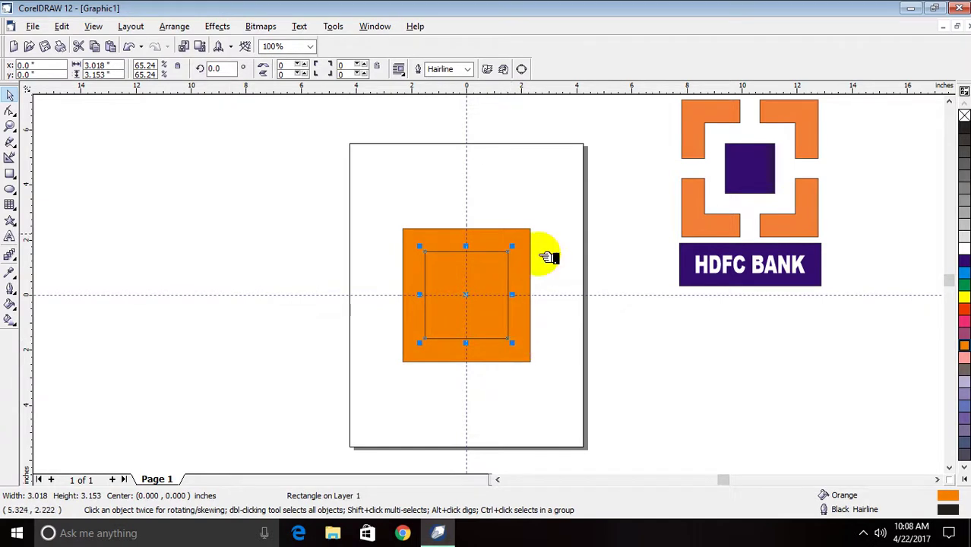
click(962, 248)
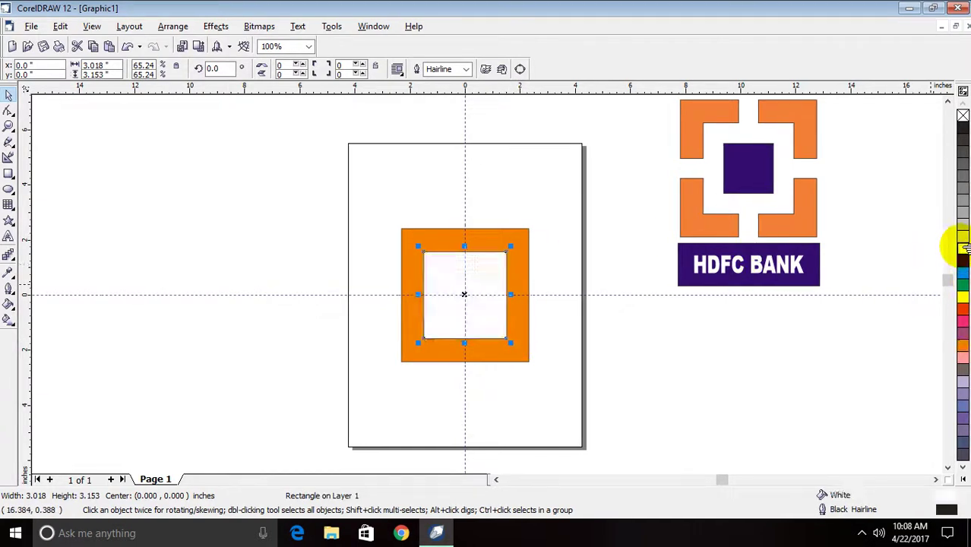
Step: Trim the orange rectangle with the smaller white rectangle to make a hollow frame
drag(368, 191, 566, 392)
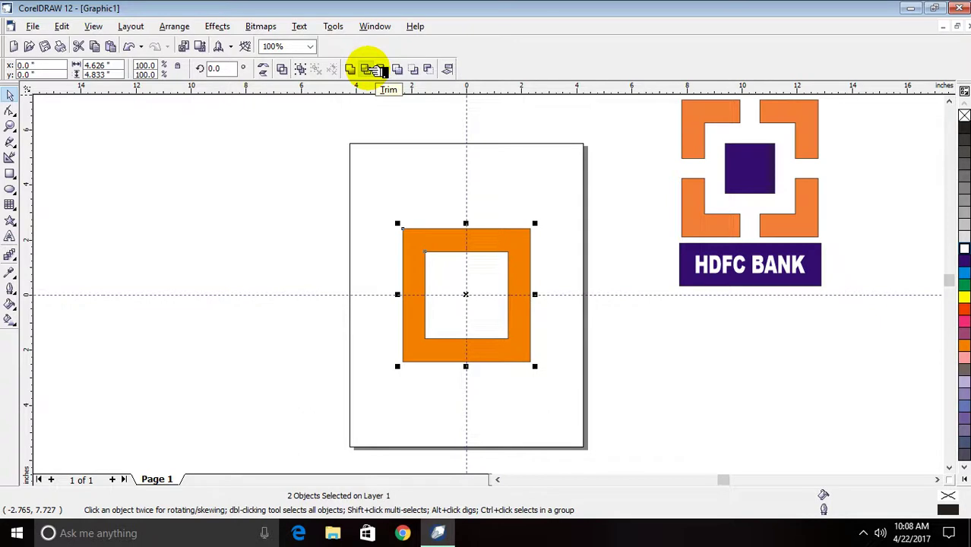
click(367, 69)
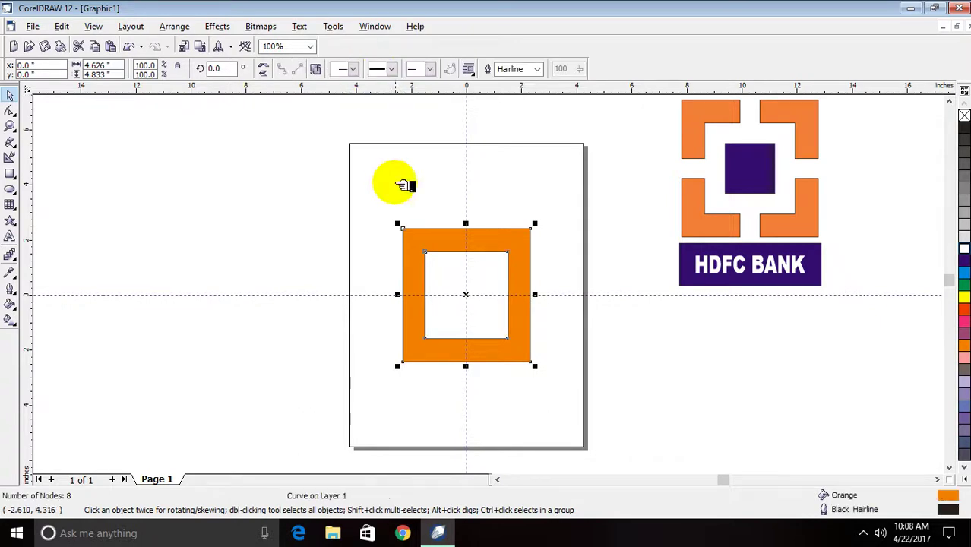
click(348, 227)
Step: Fill the inner white rectangle with blue and move it off the page, beyond the page's upper-left corner
drag(473, 272, 274, 282)
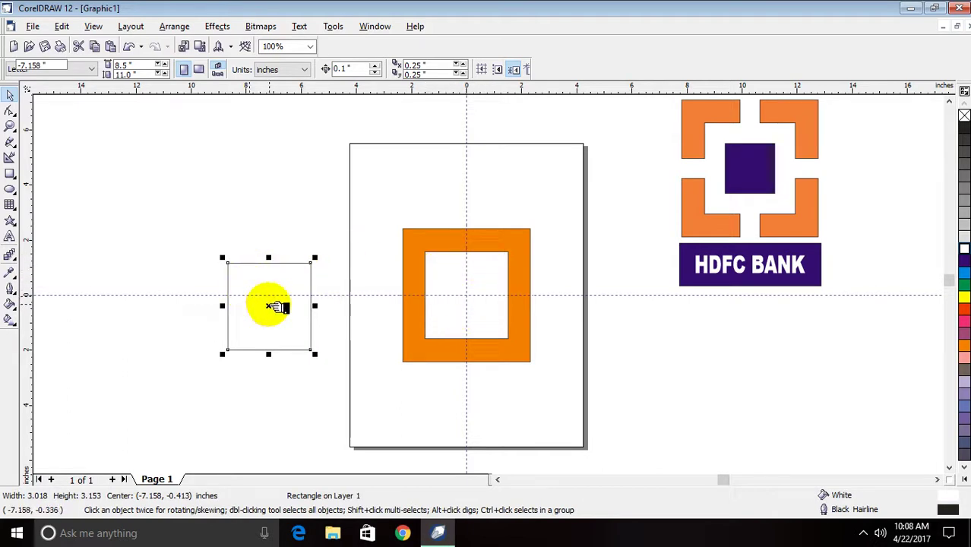
key(p)
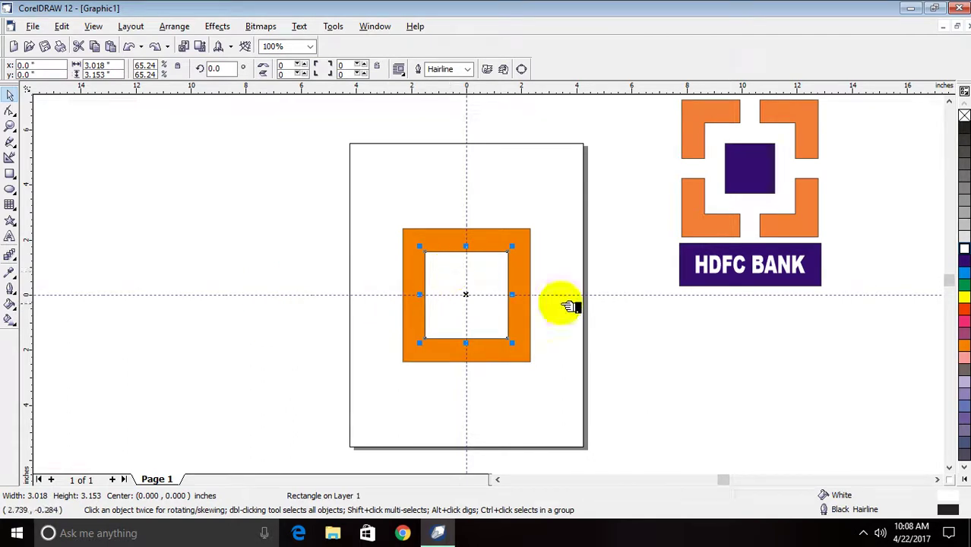
click(962, 260)
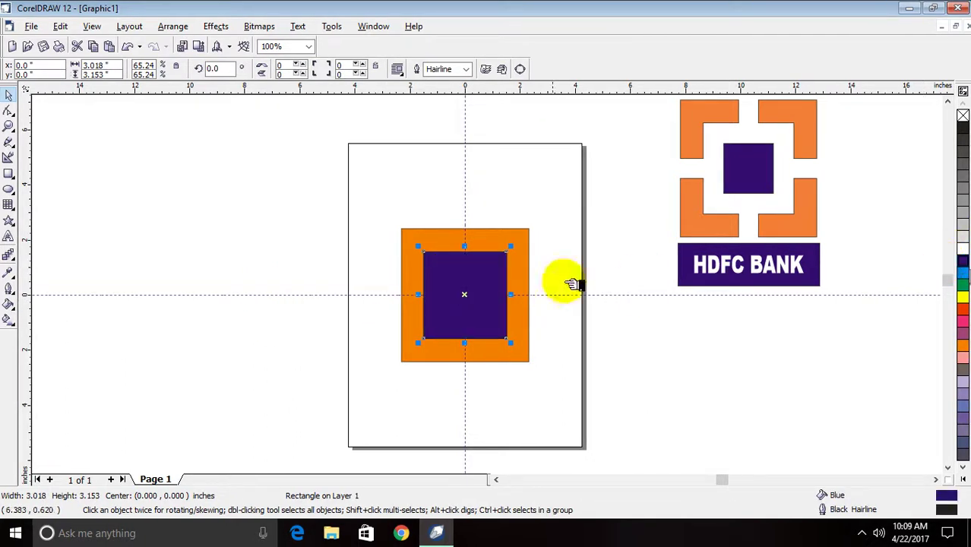
drag(477, 302, 225, 156)
click(295, 283)
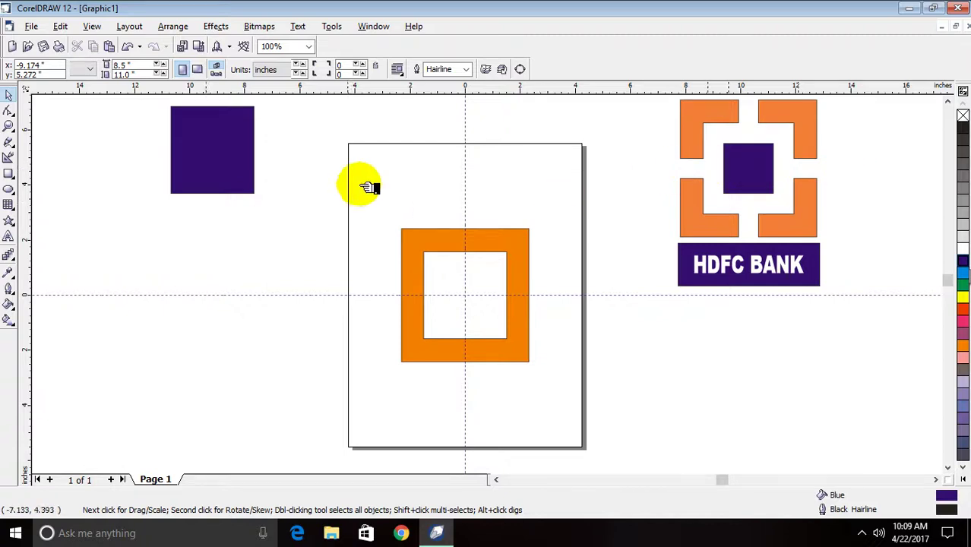
Step: Draw a narrow vertical rectangle about 0.67 by 7.86 inches and centre it on the page across the orange frame
click(10, 173)
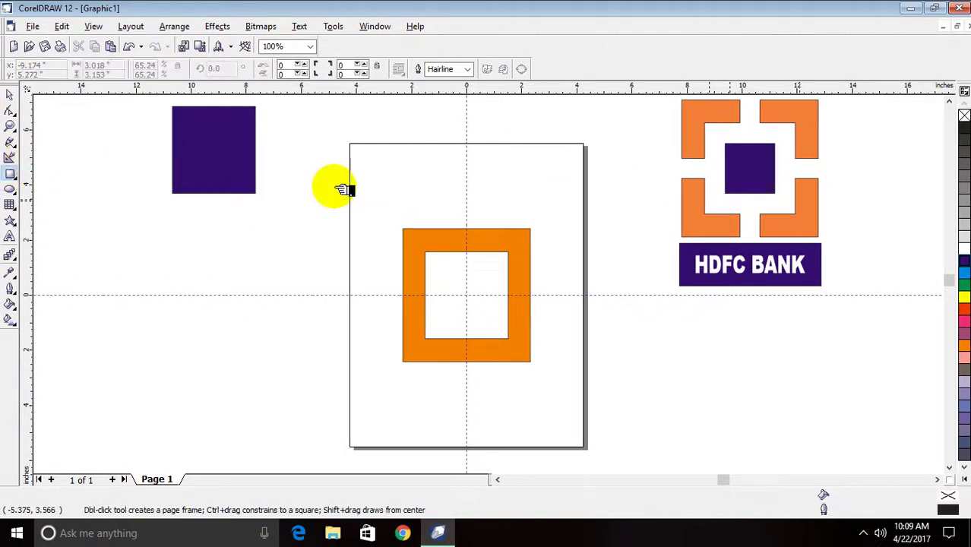
drag(321, 131, 344, 350)
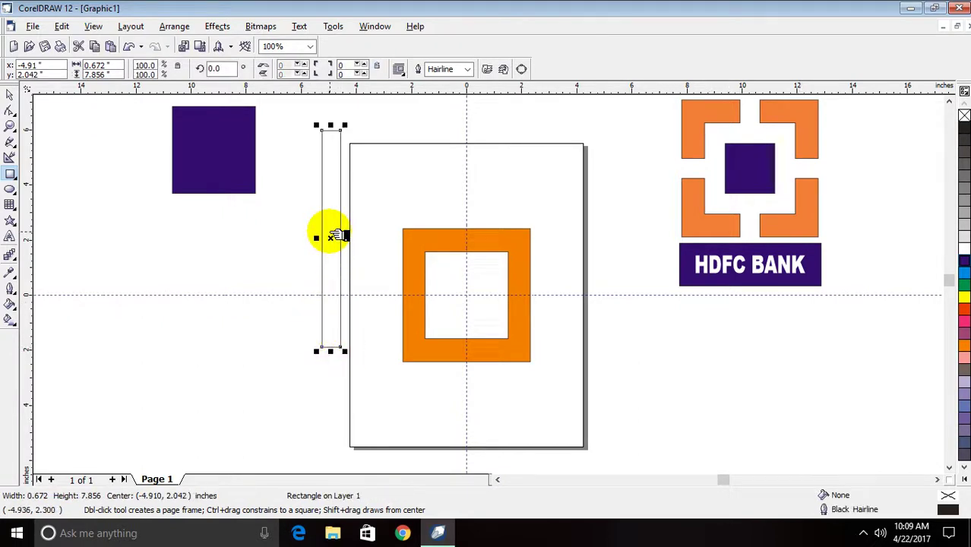
key(p)
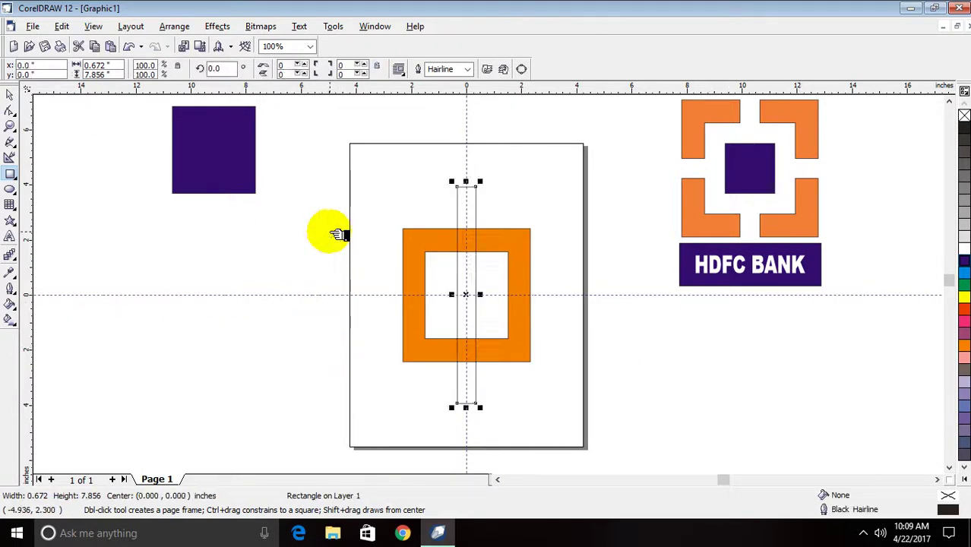
Step: Trim the orange frame with the vertical bar to cut gaps through its upper and lower sides
click(11, 93)
drag(349, 154, 541, 433)
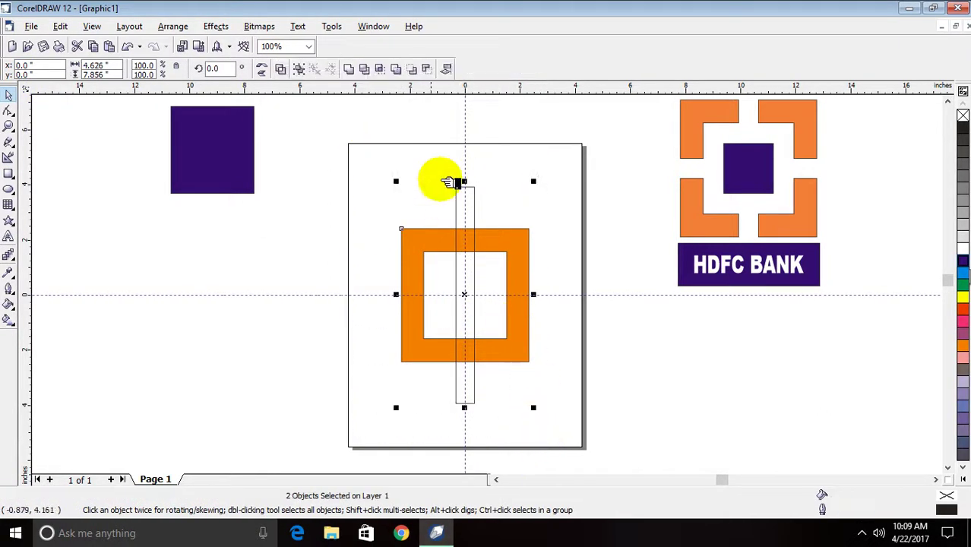
click(366, 69)
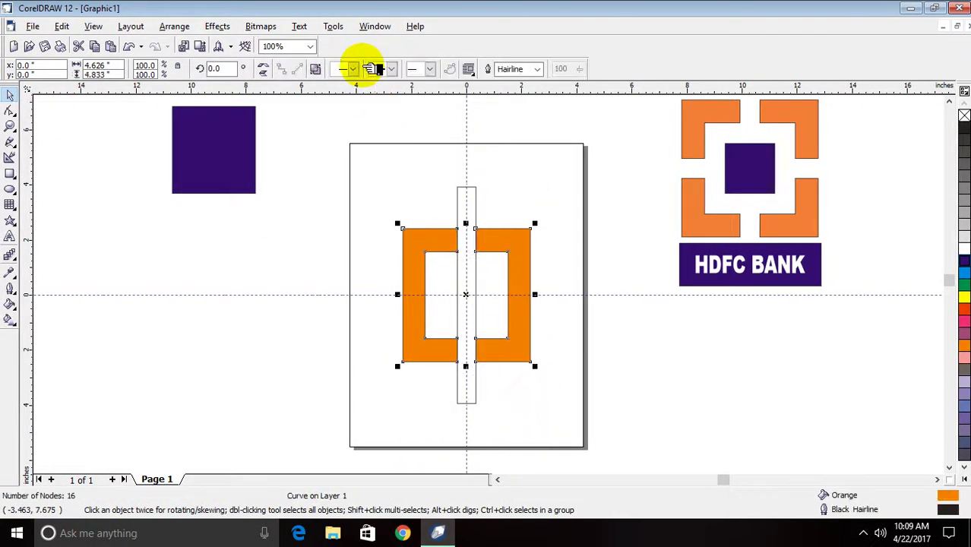
click(425, 148)
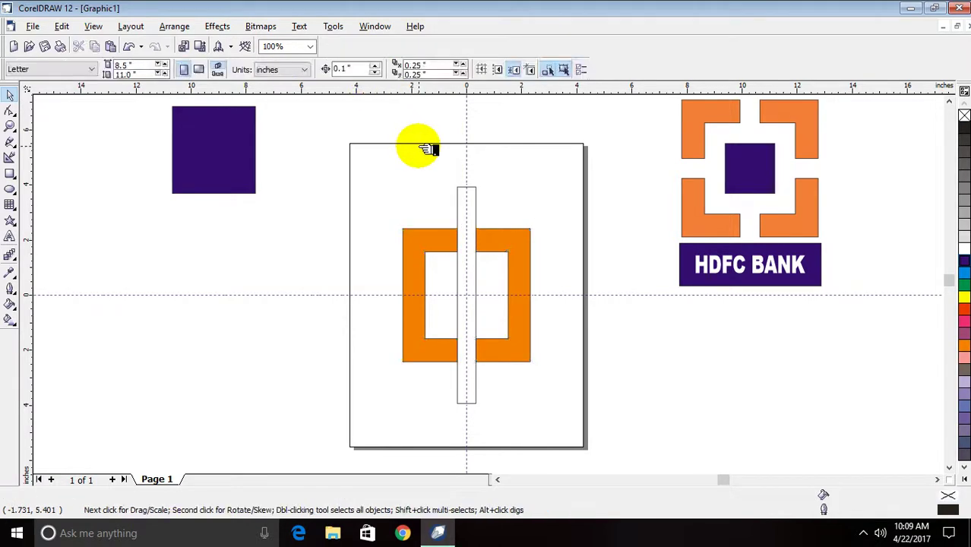
Step: Rotate the narrow vertical bar by 90 degrees so it lies horizontally across the orange frame
click(476, 197)
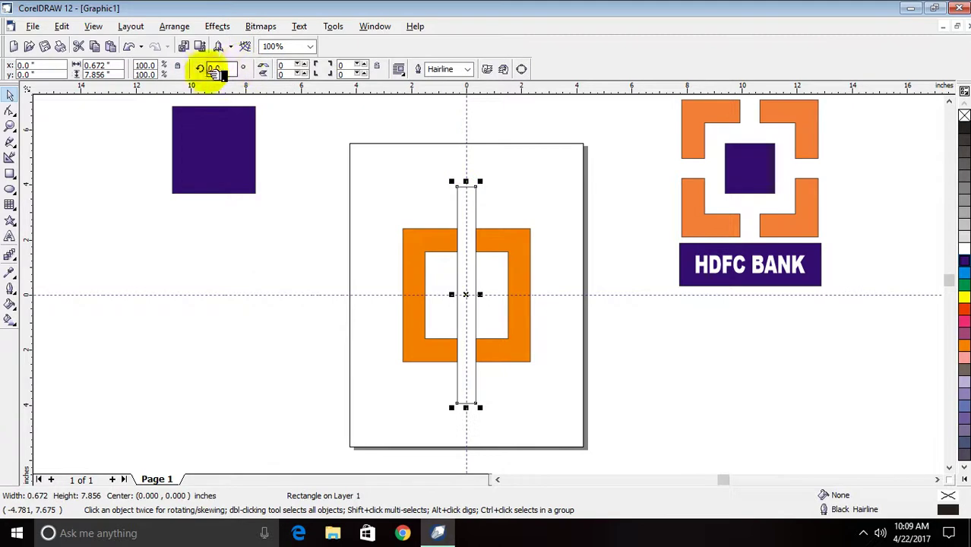
click(214, 69)
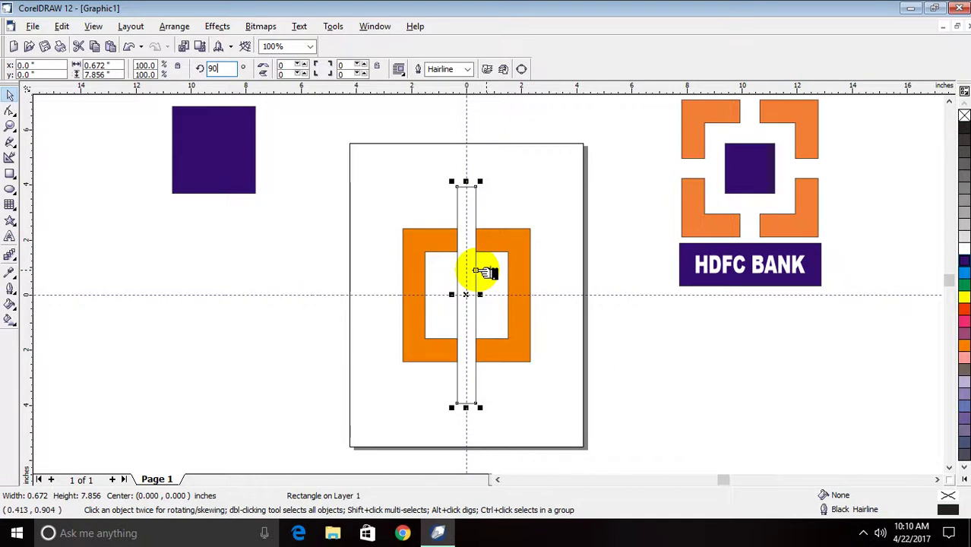
key(Return)
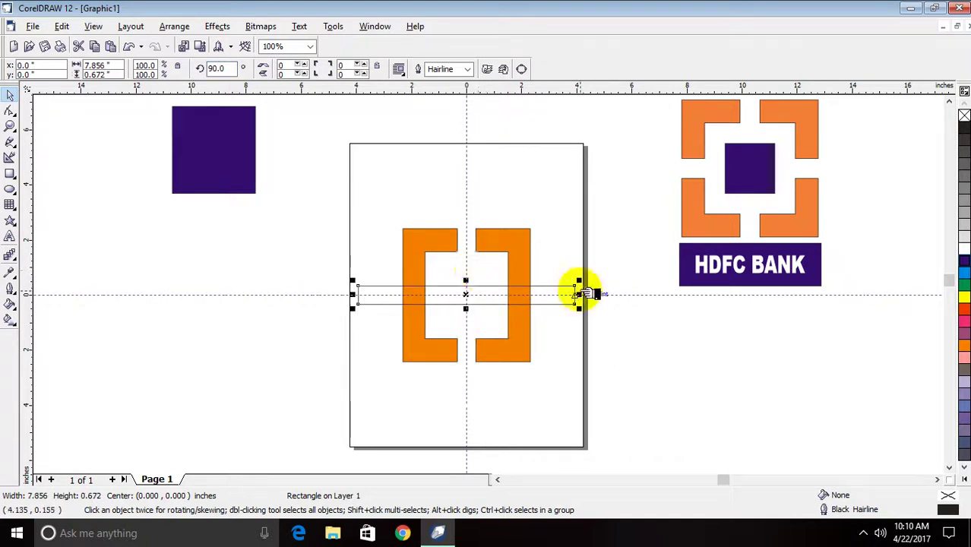
Step: Trim the orange frame with the horizontal bar to split it into four corner brackets, and remove the bar
drag(340, 184, 597, 385)
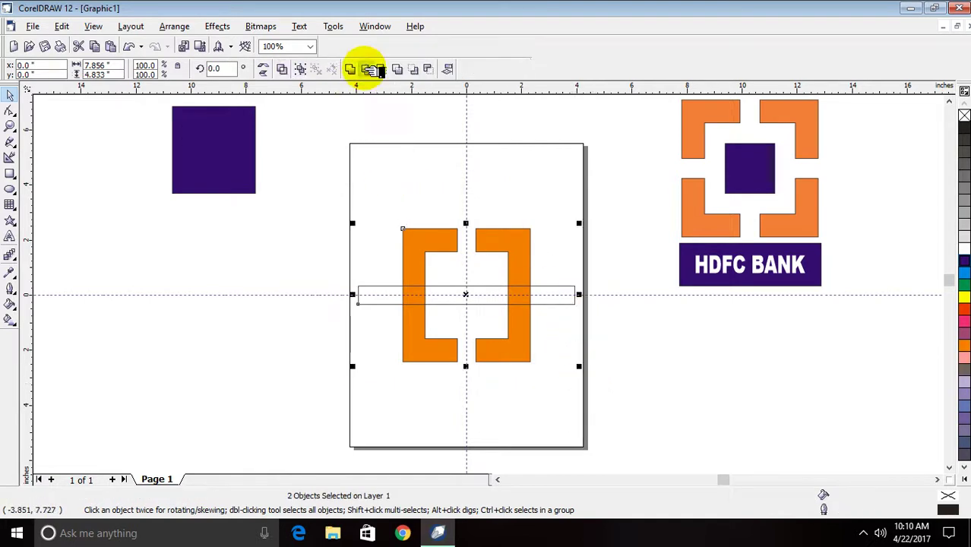
click(368, 68)
click(422, 222)
drag(441, 295, 220, 404)
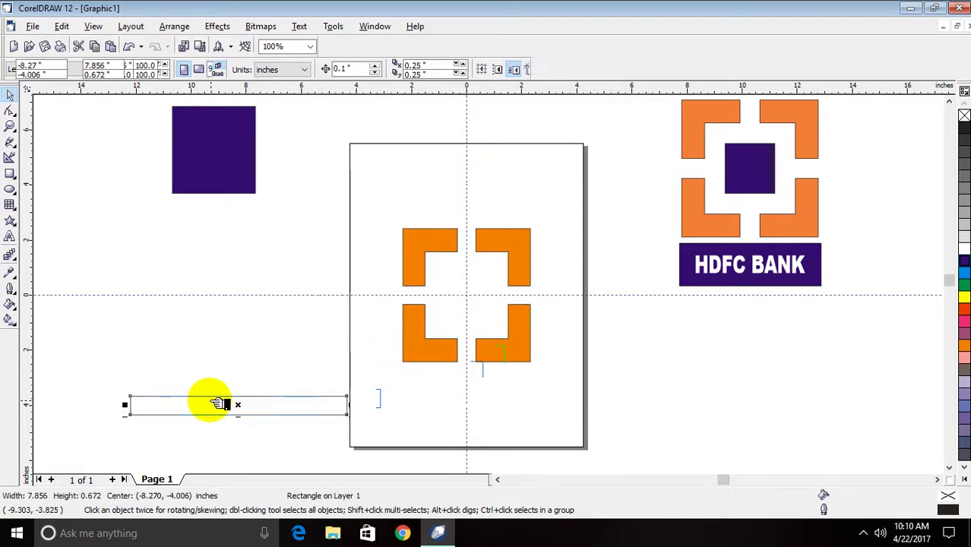
key(Escape)
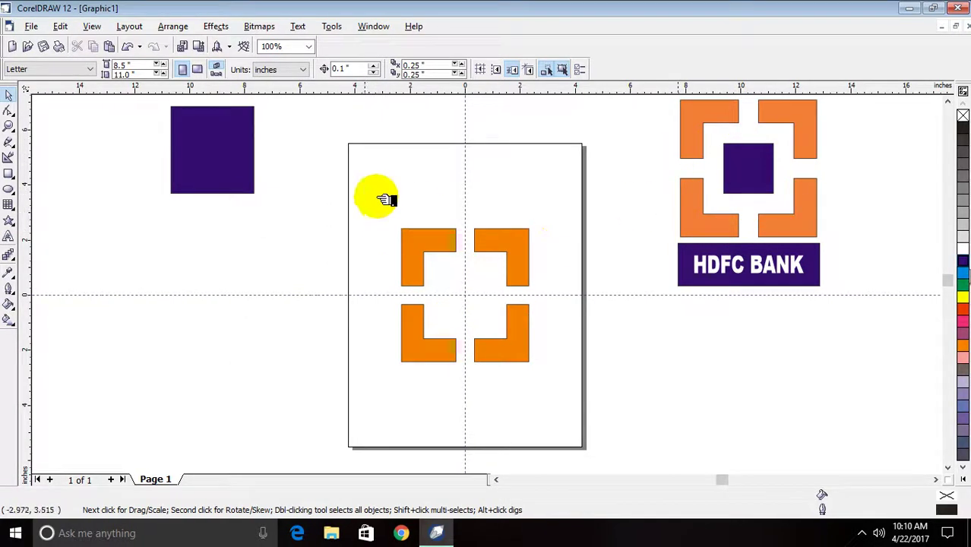
Step: Scale the blue rectangle down to about 1.65 by 1.72 inches and centre it on the page between the orange brackets
click(217, 145)
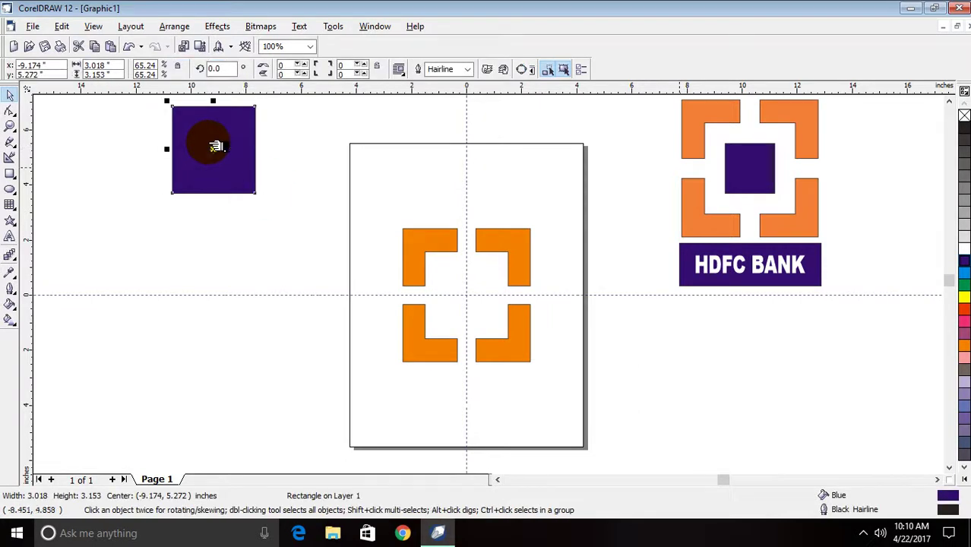
drag(259, 197, 234, 170)
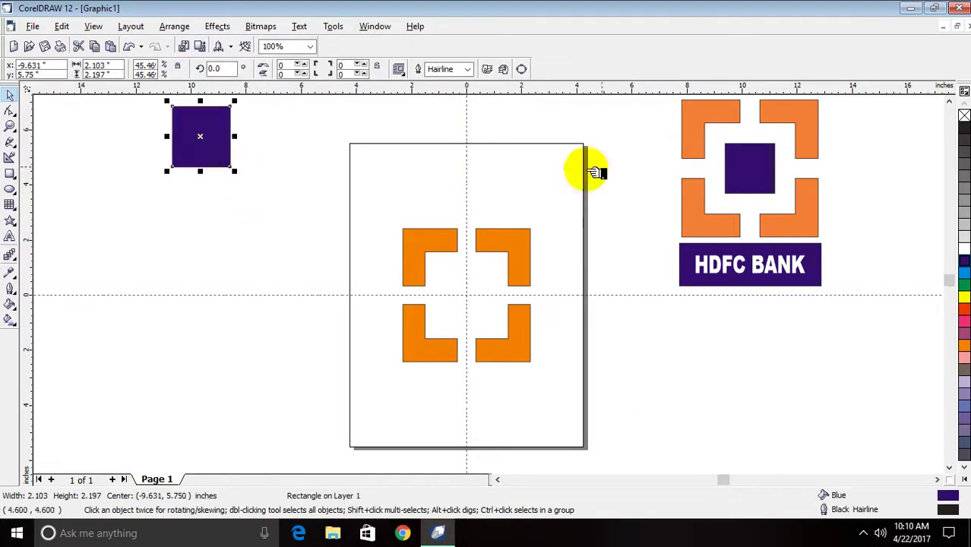
drag(200, 141, 486, 300)
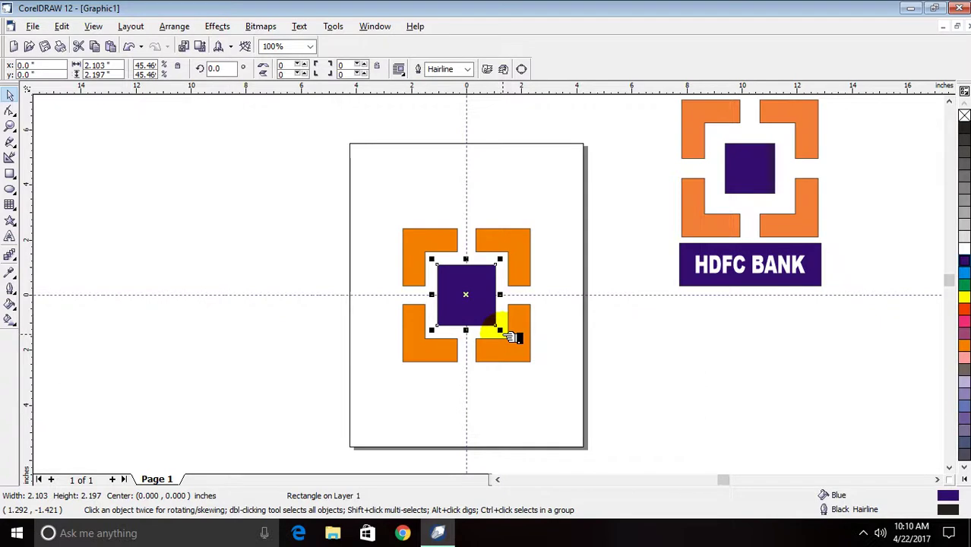
drag(507, 333, 494, 321)
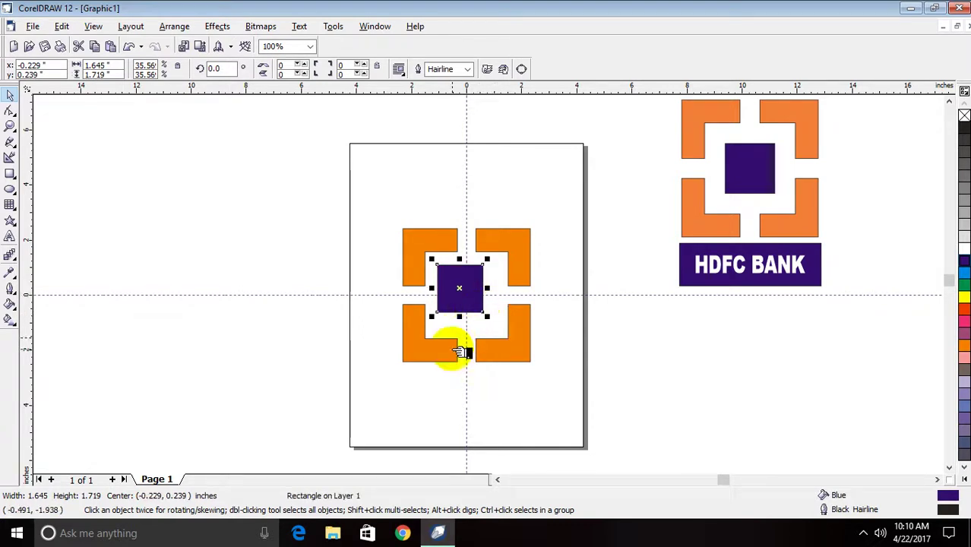
key(p)
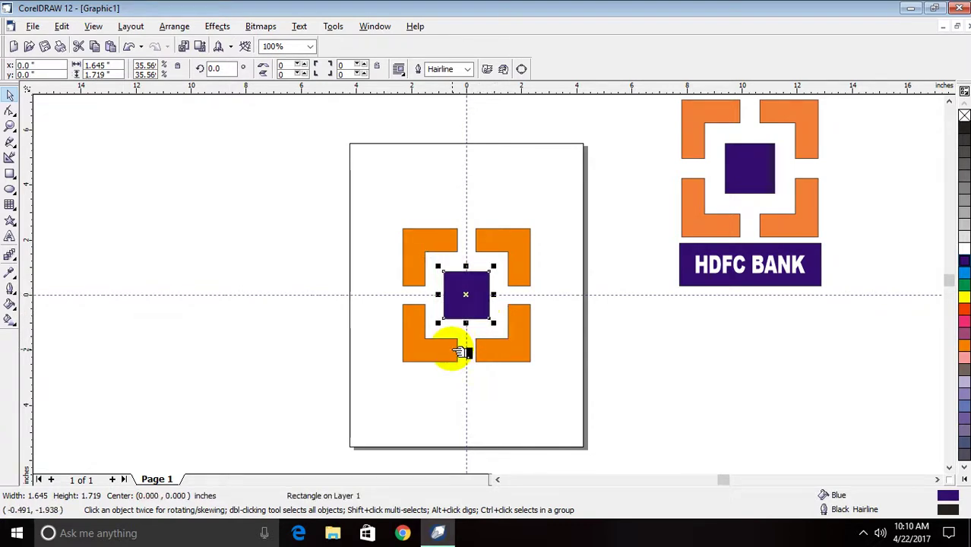
click(380, 216)
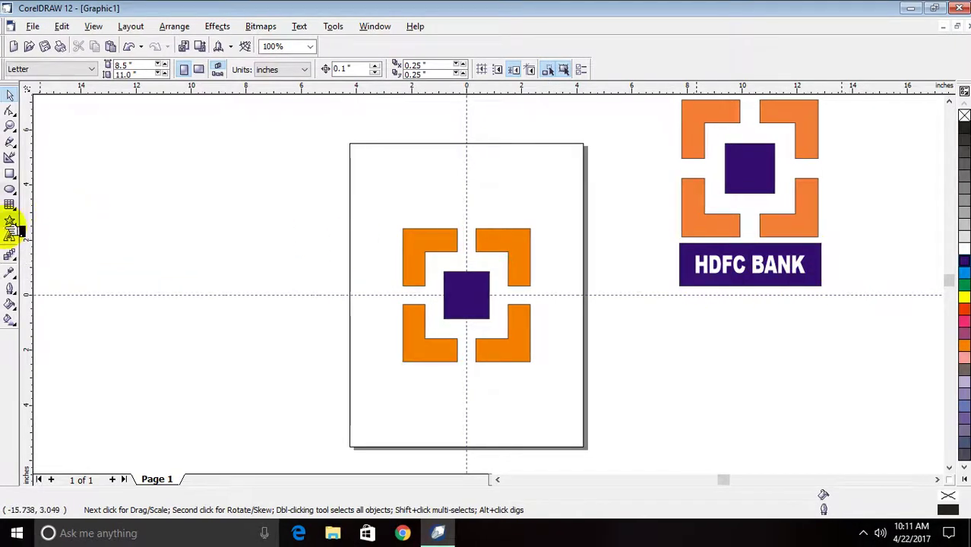
Step: Draw a rectangle about 4.5 by 1.9 inches on the empty area left of the page and fill it with blue
click(15, 174)
drag(72, 176, 199, 226)
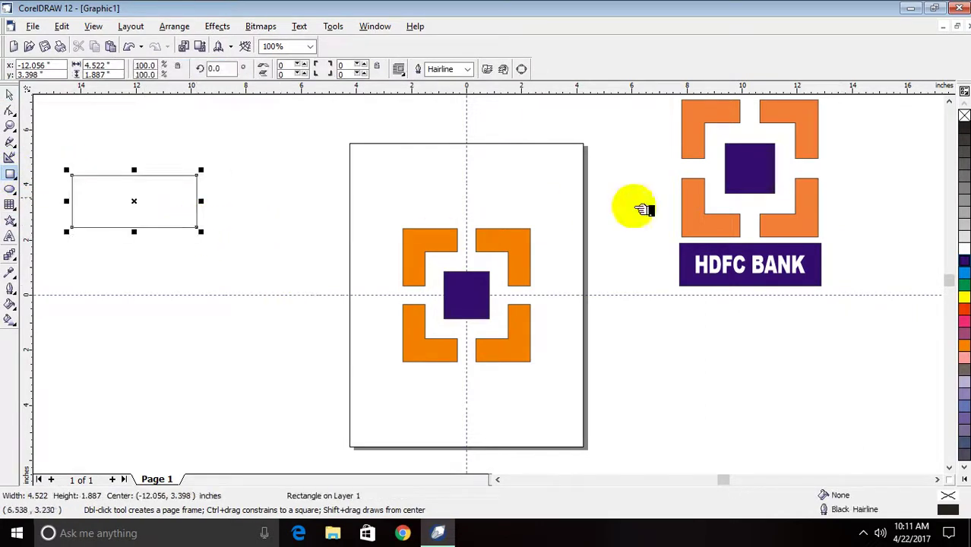
click(963, 263)
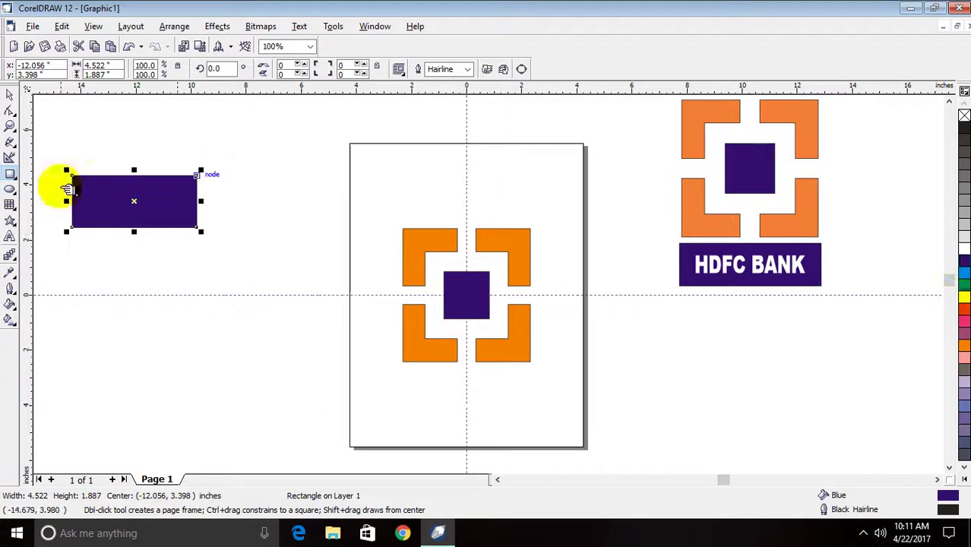
Step: Add the text "HDFC BANK" below the new blue rectangle in Arial Black at 36 points
click(10, 234)
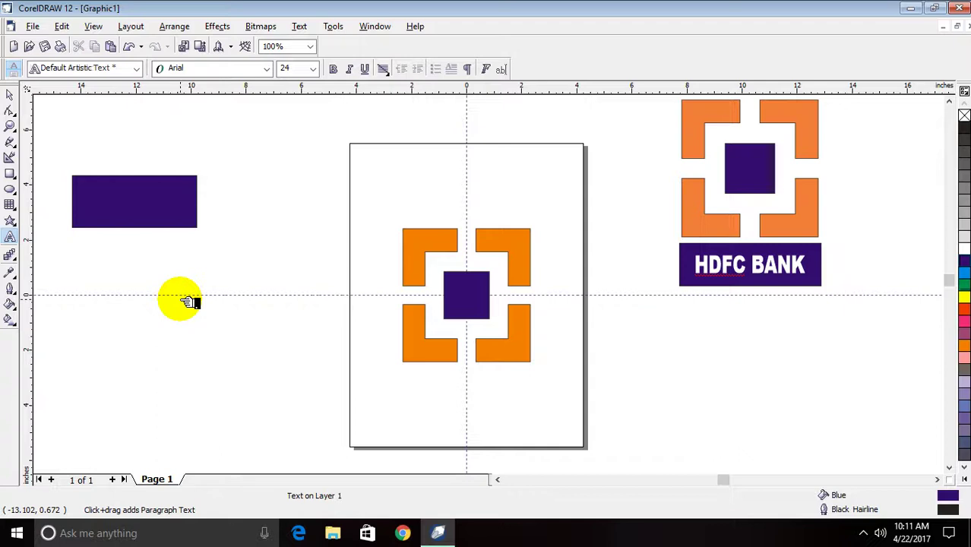
text(DFC BANK)
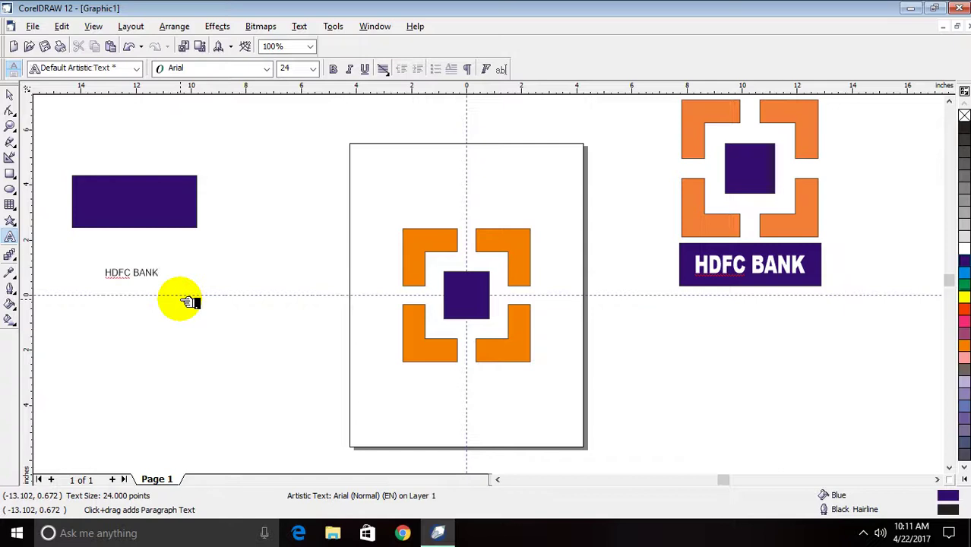
click(11, 94)
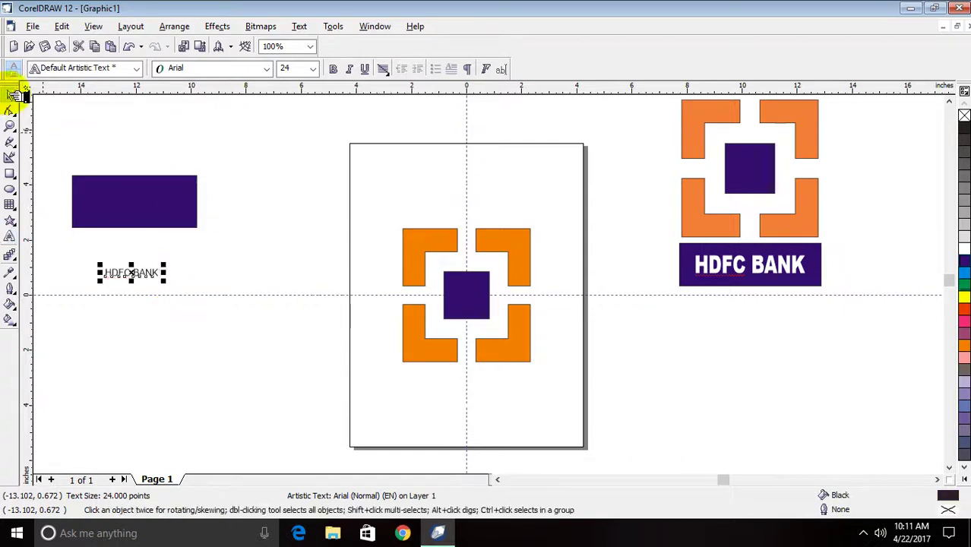
click(267, 69)
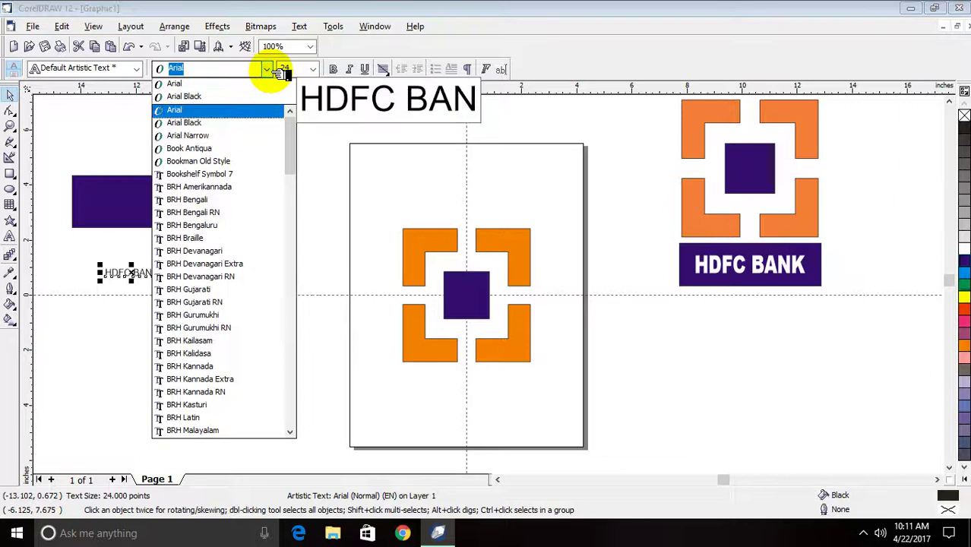
click(226, 123)
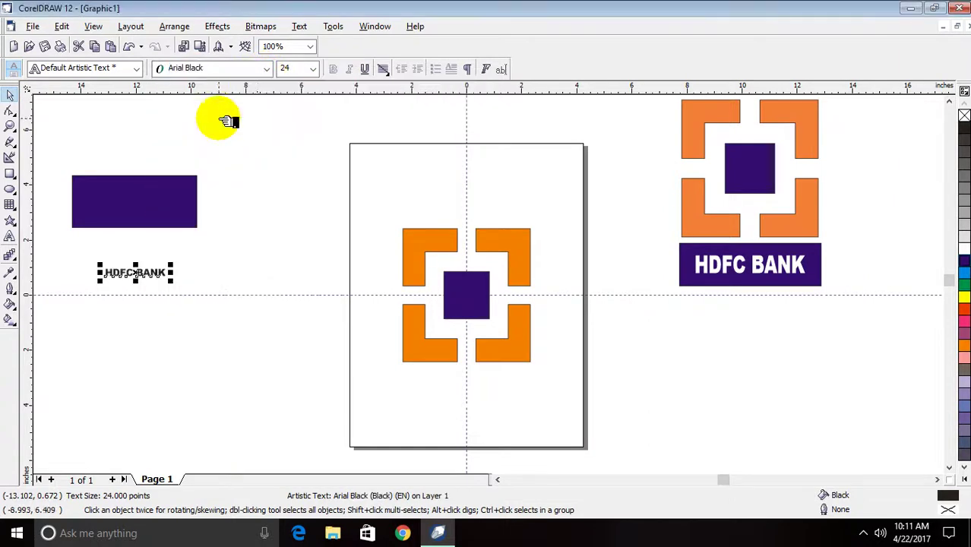
click(313, 68)
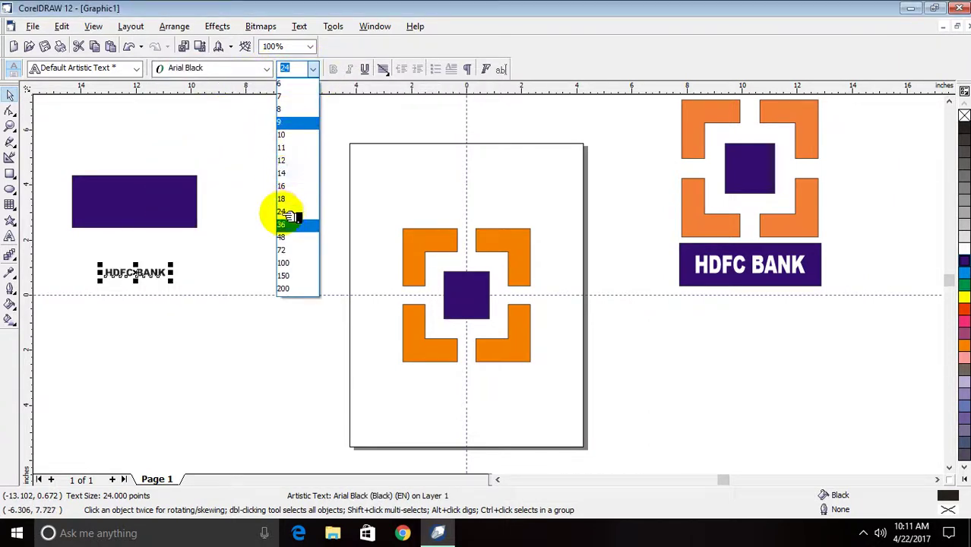
click(285, 224)
Step: Place the HDFC BANK text on the blue rectangle, coloured white and stretched vertically to a text size of about 83 points
drag(156, 275, 138, 205)
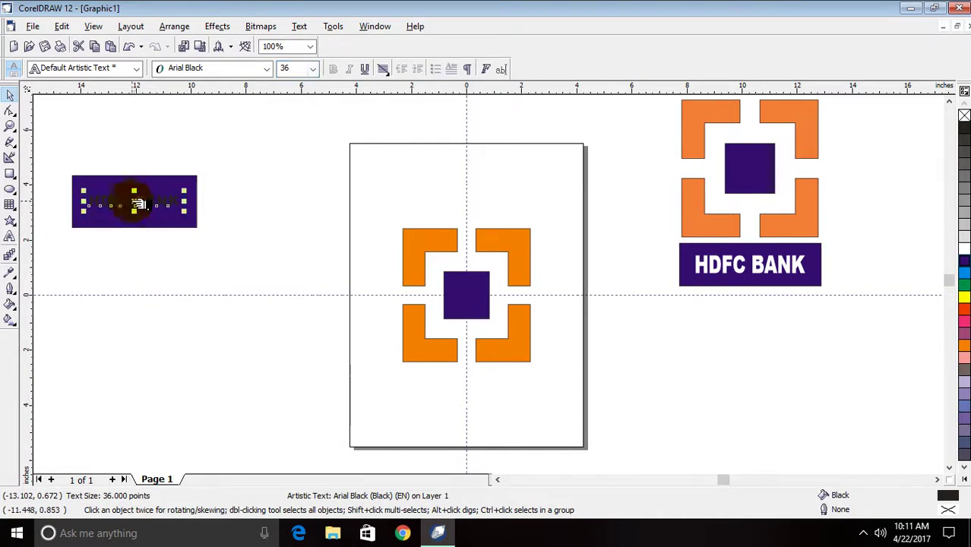
click(961, 247)
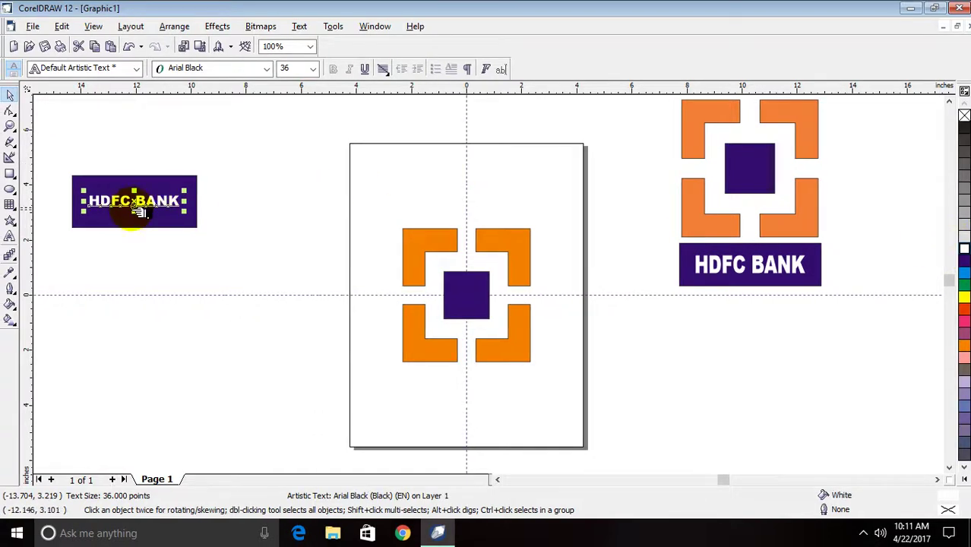
drag(138, 214, 140, 182)
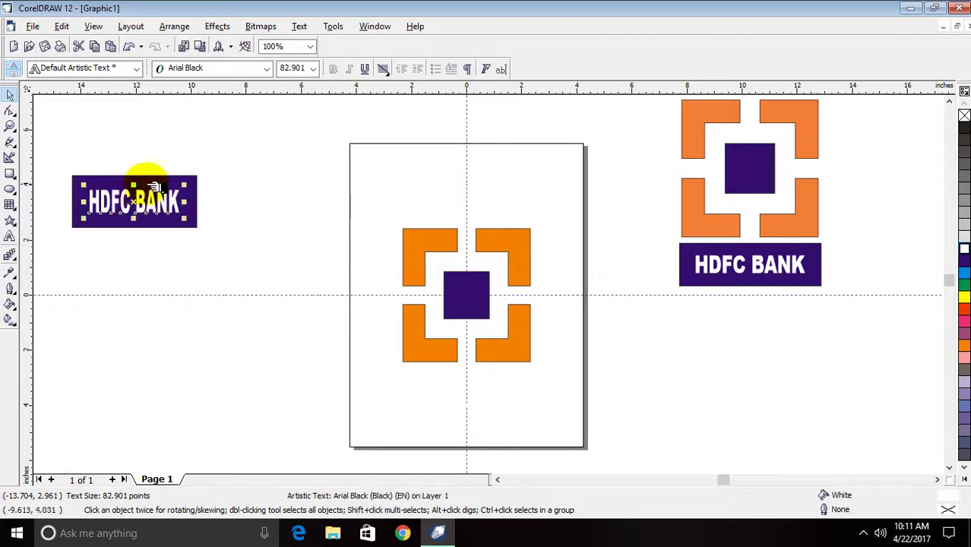
click(250, 203)
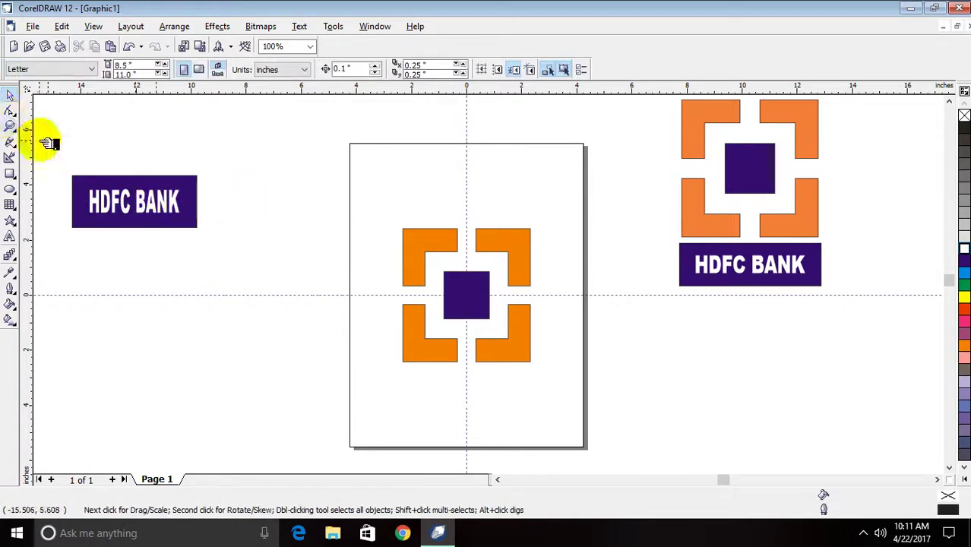
Step: Group the HDFC BANK text with its blue rectangle and move the group just beneath the orange brackets on the page
drag(54, 149, 247, 235)
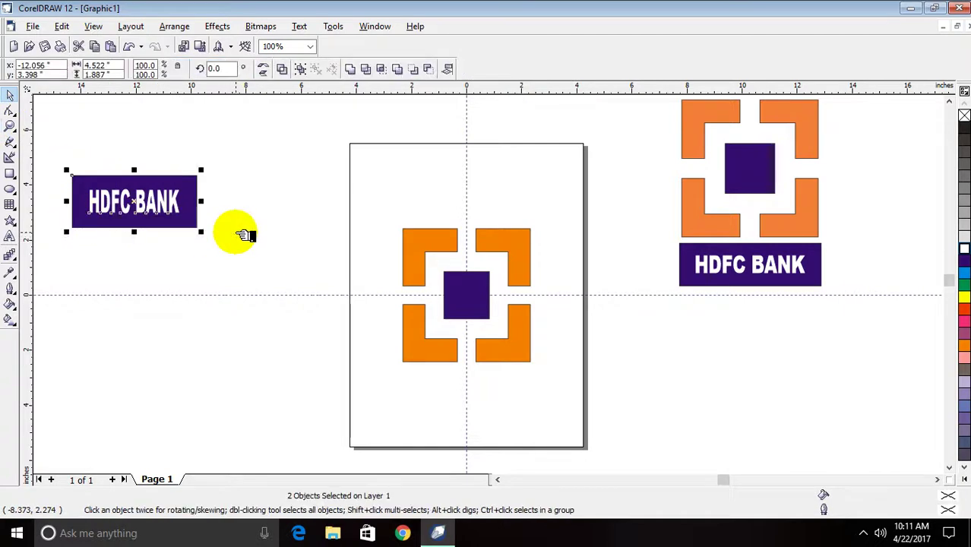
key(ctrl+g)
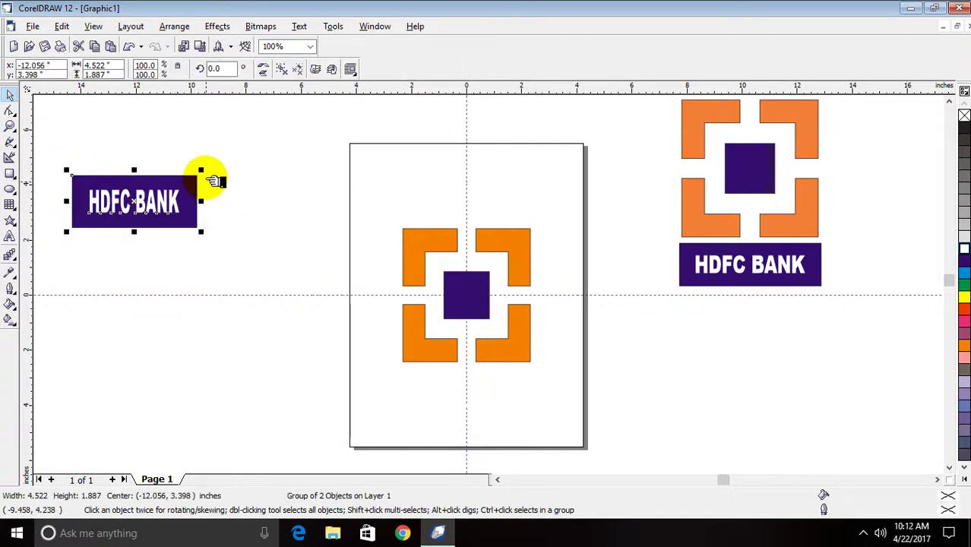
drag(134, 206, 471, 395)
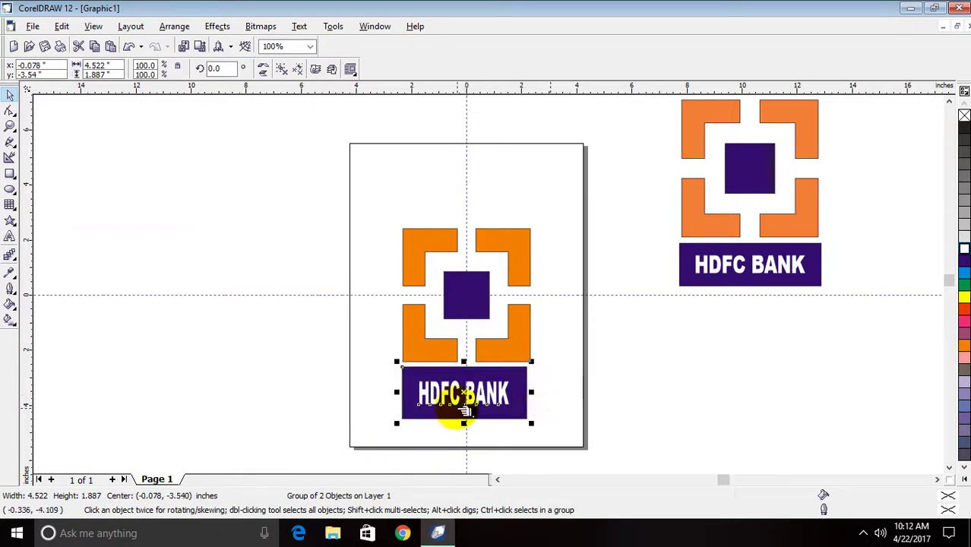
Step: Reduce the HDFC BANK banner's height to about 1.38 inches and widen it to line up with the brackets' right edge
drag(463, 419, 464, 409)
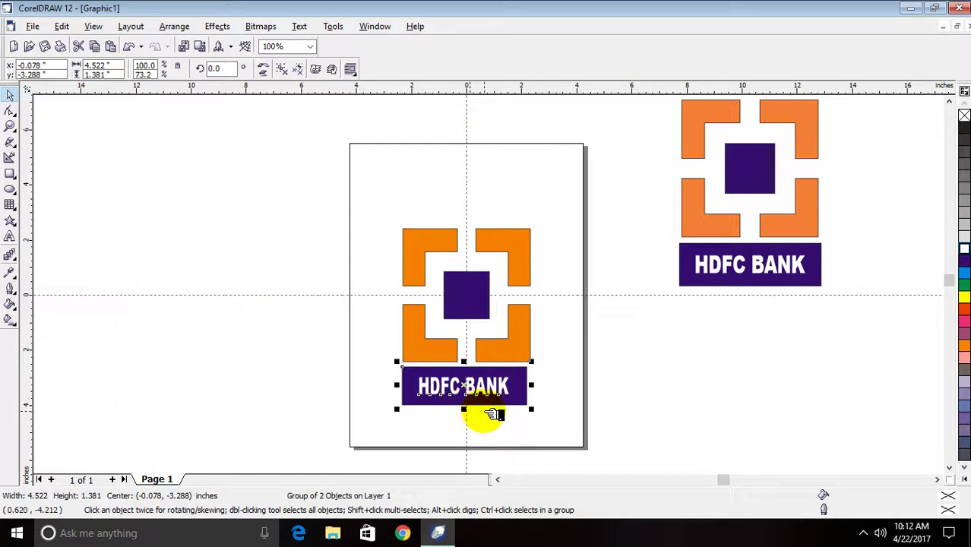
scroll(587, 406, up, 2)
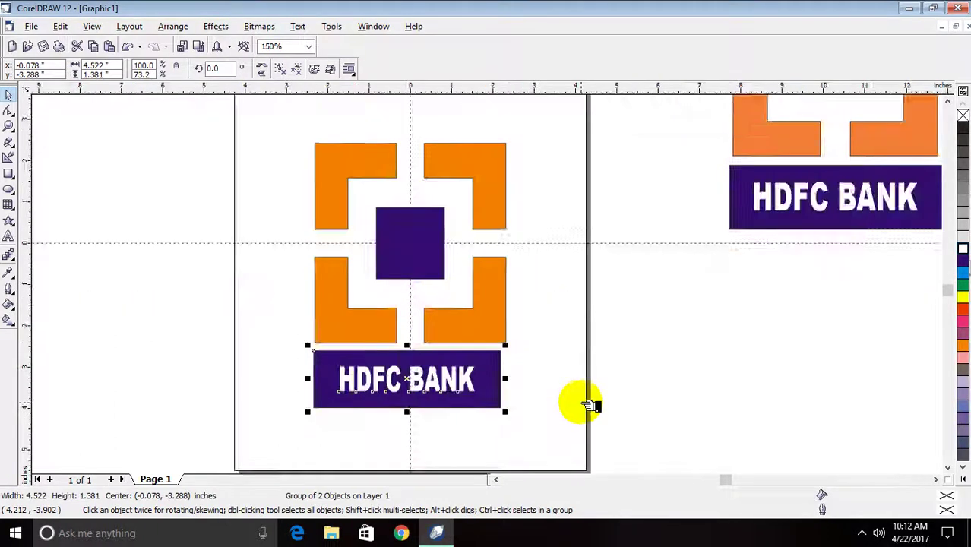
click(484, 343)
click(426, 355)
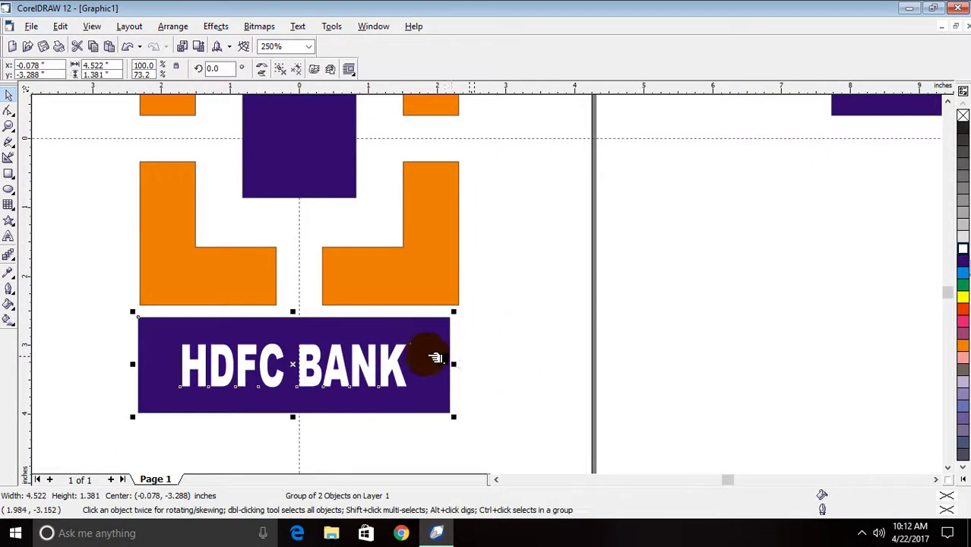
drag(462, 368, 473, 368)
click(514, 364)
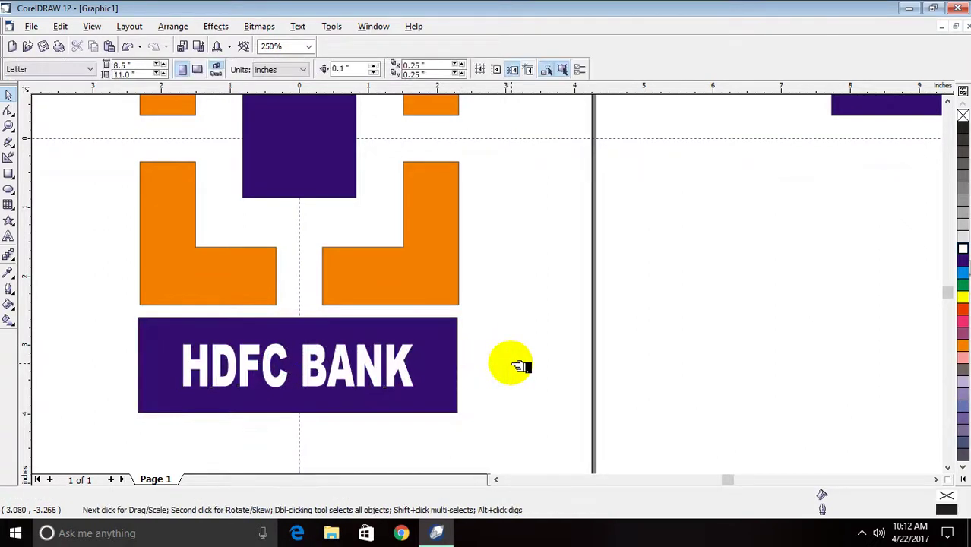
Step: Group the brackets, blue square and banner into one logo and move it off the page, below the reference logo
scroll(519, 367, down, 2)
drag(348, 159, 521, 416)
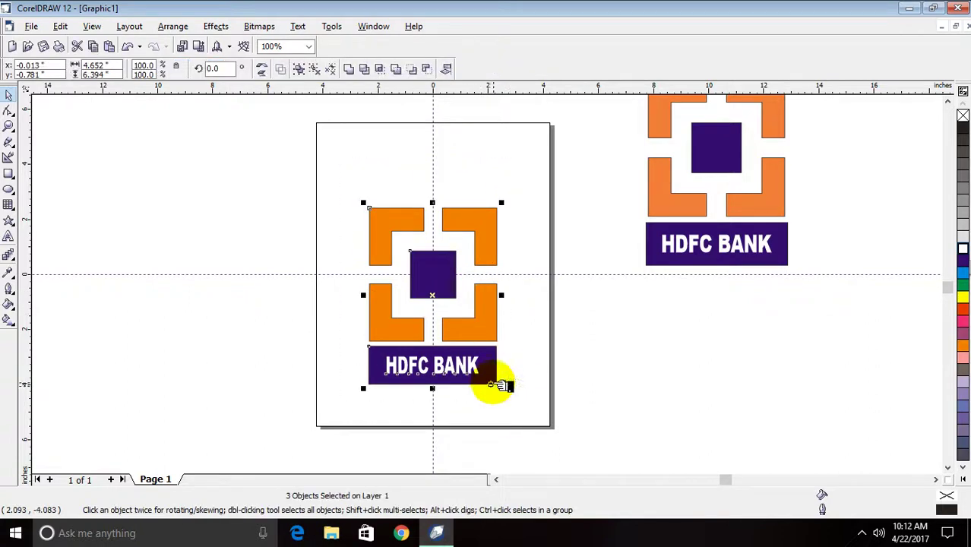
key(ctrl+g)
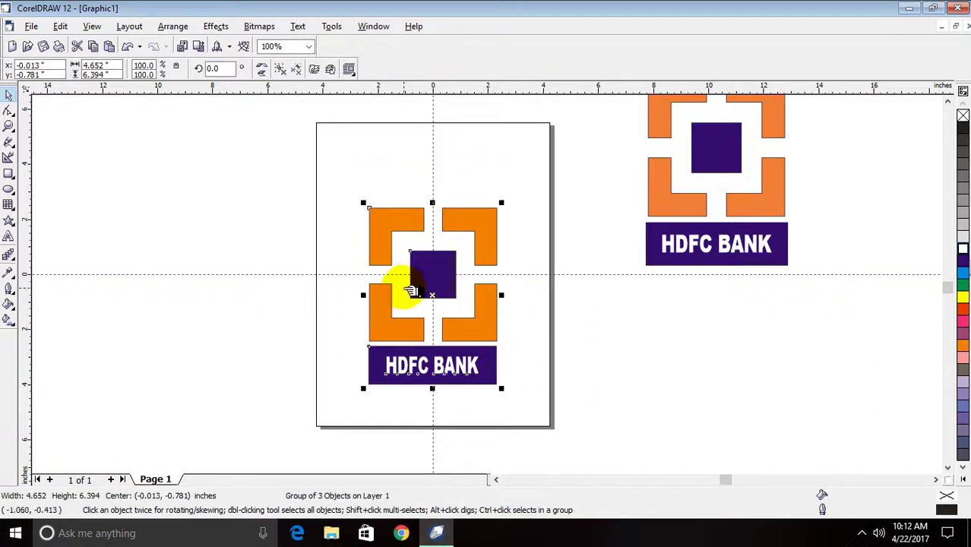
drag(445, 301, 731, 384)
click(851, 364)
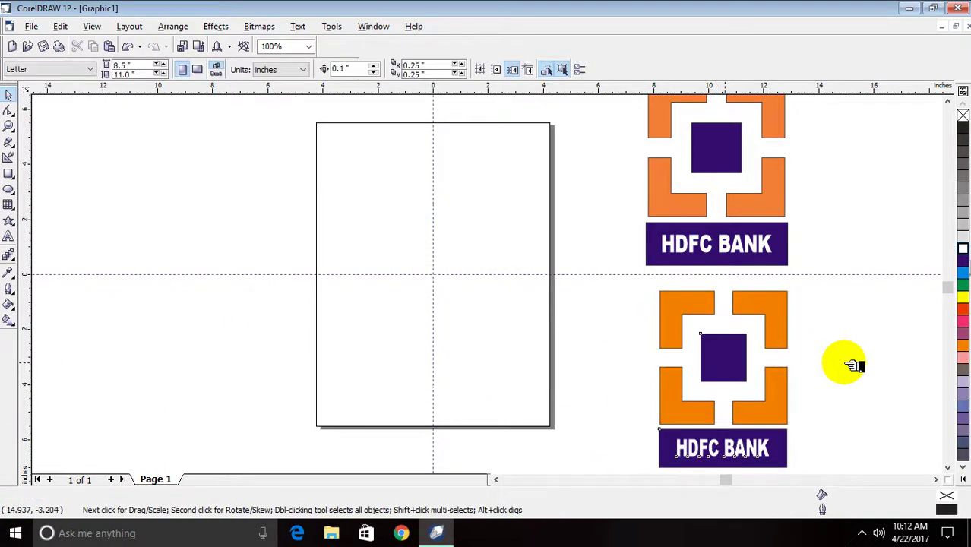